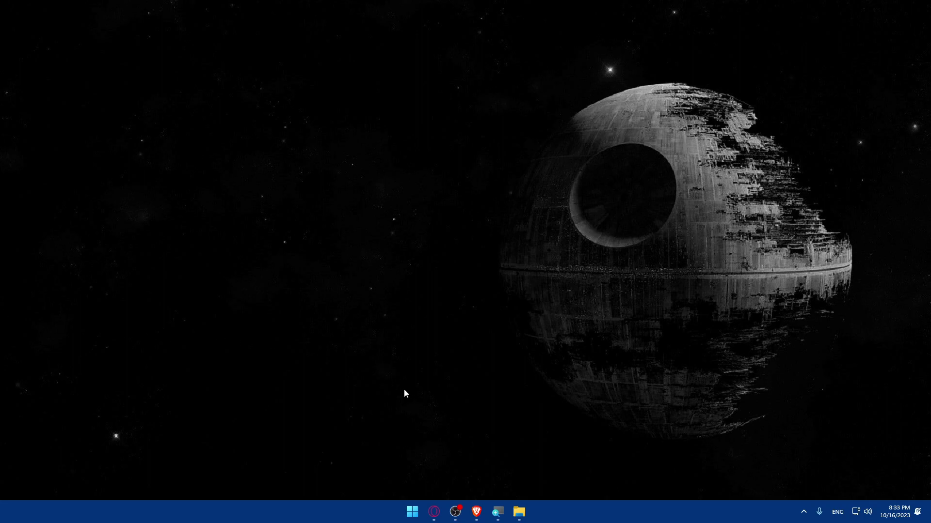
Bring up the Brave browser and go to shopify.com.
click(476, 511)
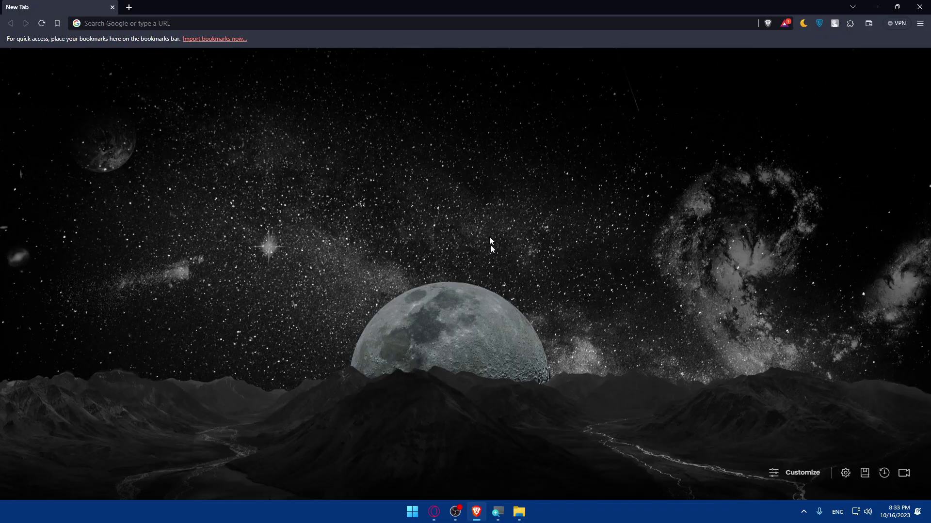
click(476, 514)
click(476, 512)
click(134, 23)
text(shopif)
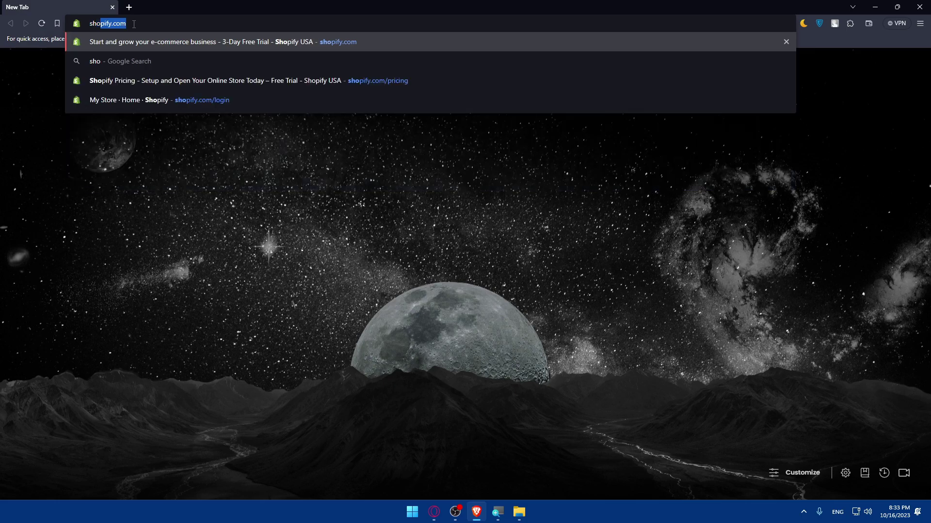
text(y.com)
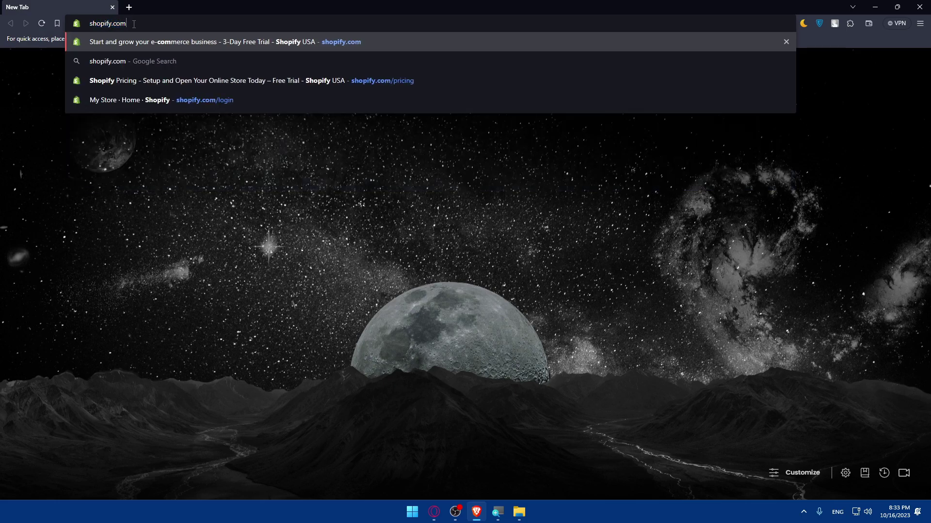
key(Return)
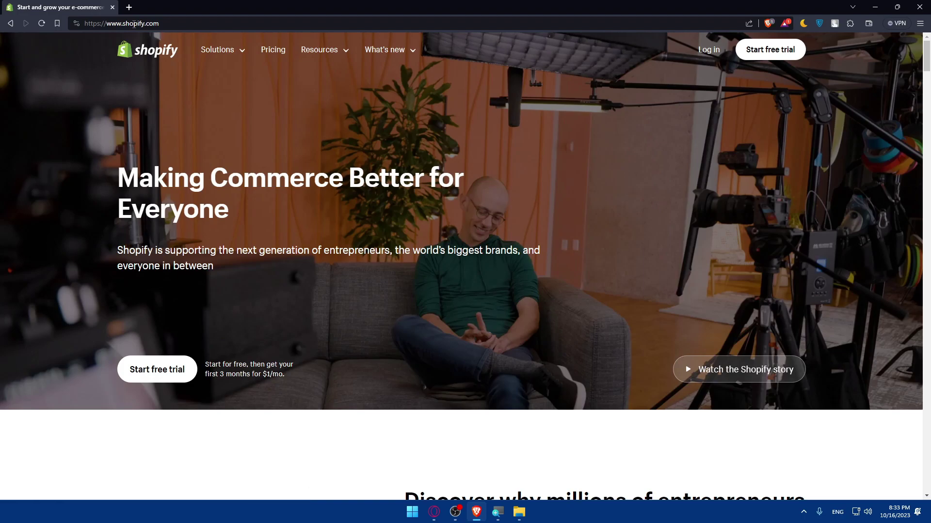
Scroll through the Shopify homepage and open the Pricing page.
scroll(378, 197, down, 10)
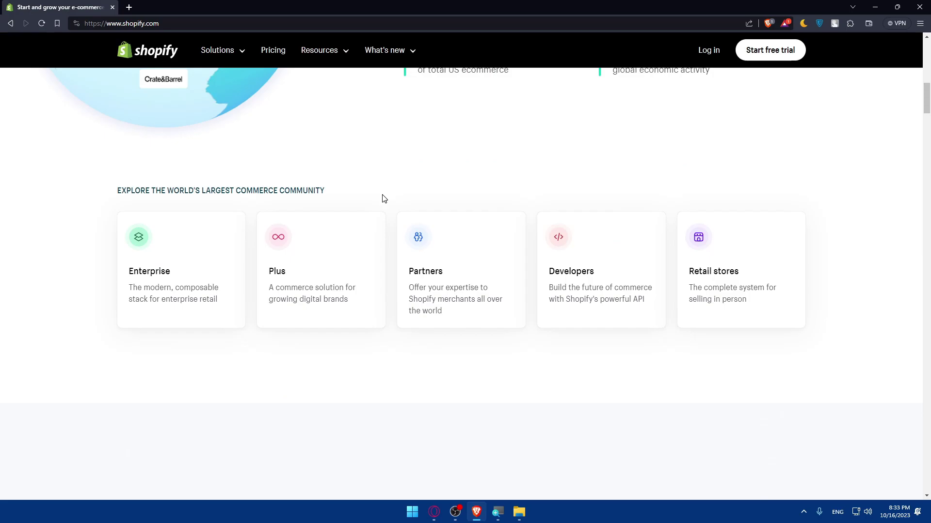
scroll(384, 198, down, 8)
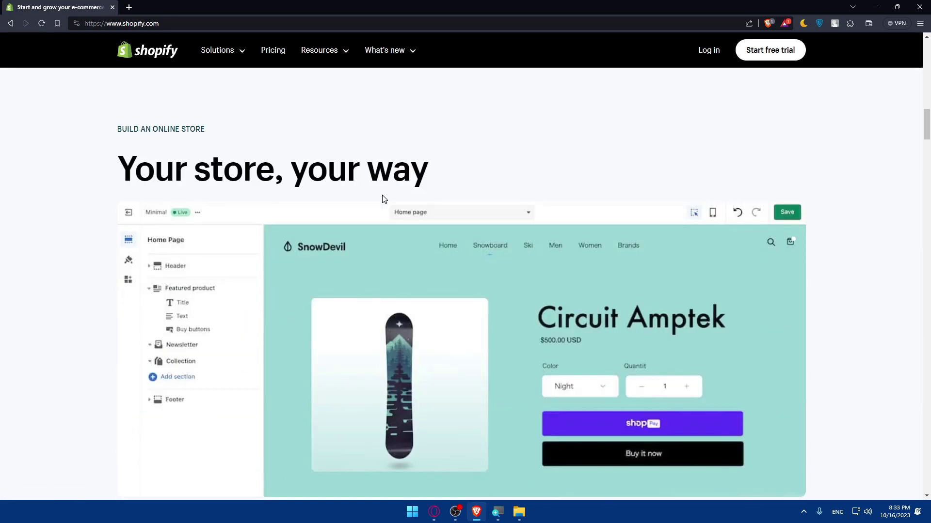
scroll(383, 199, down, 8)
scroll(383, 200, up, 20)
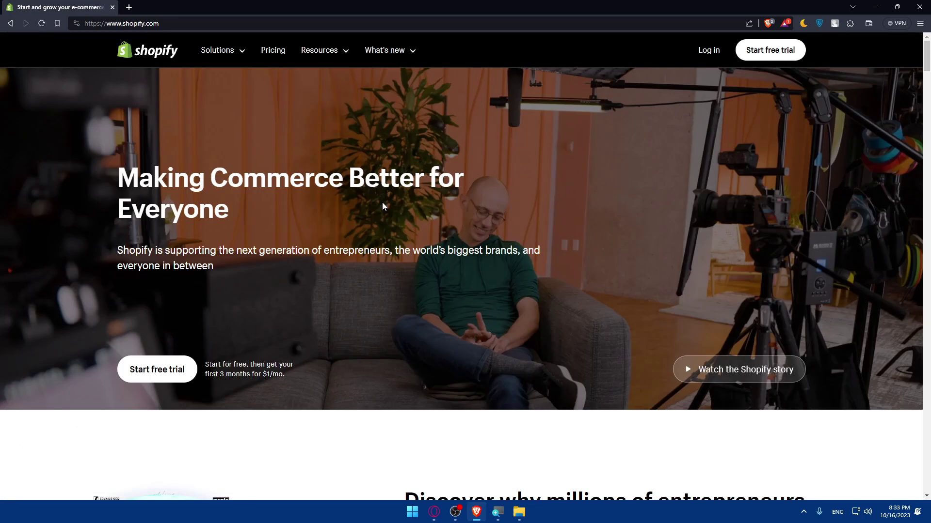
click(271, 53)
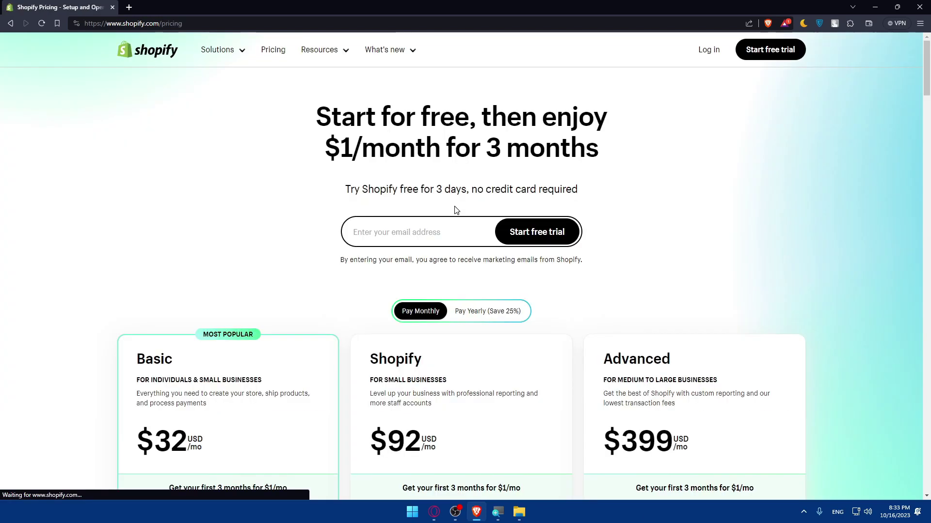
Show yearly prices (Basic $24, Shopify $69, Advanced $299/month), then log in to the store admin.
scroll(455, 210, down, 5)
scroll(455, 194, up, 2)
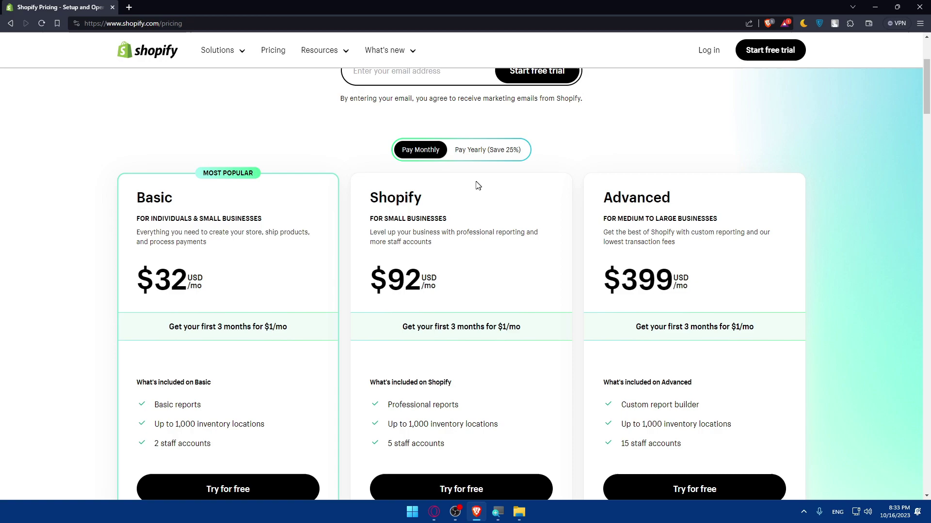
click(475, 156)
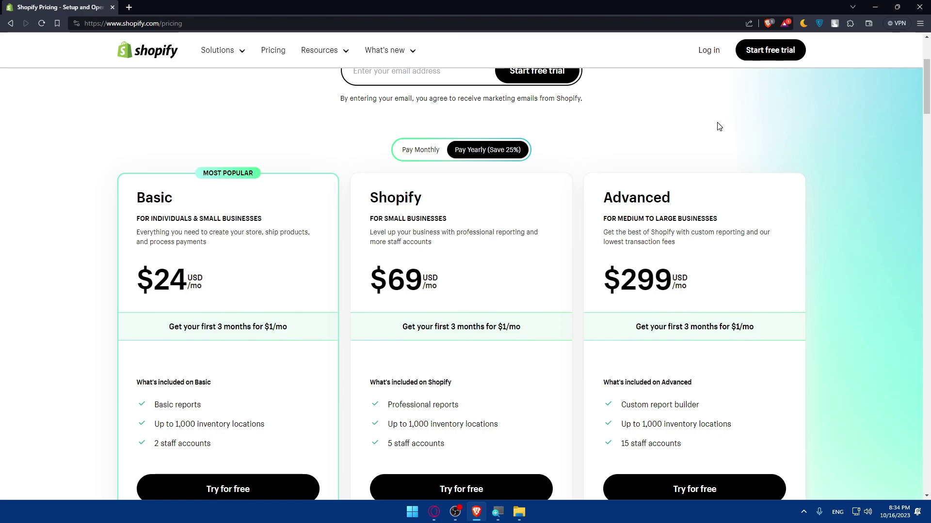
click(708, 51)
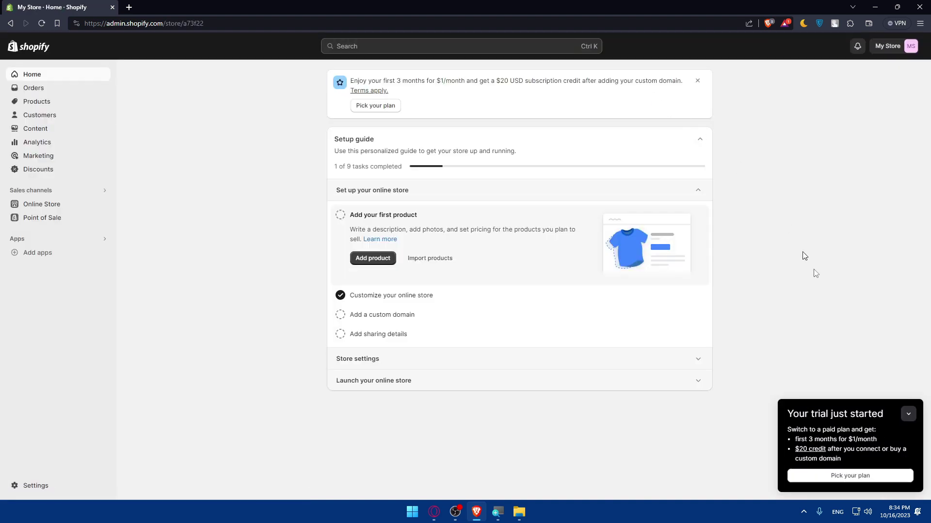
Collapse the trial notice and dismiss the promo banner on the admin Home page.
click(839, 418)
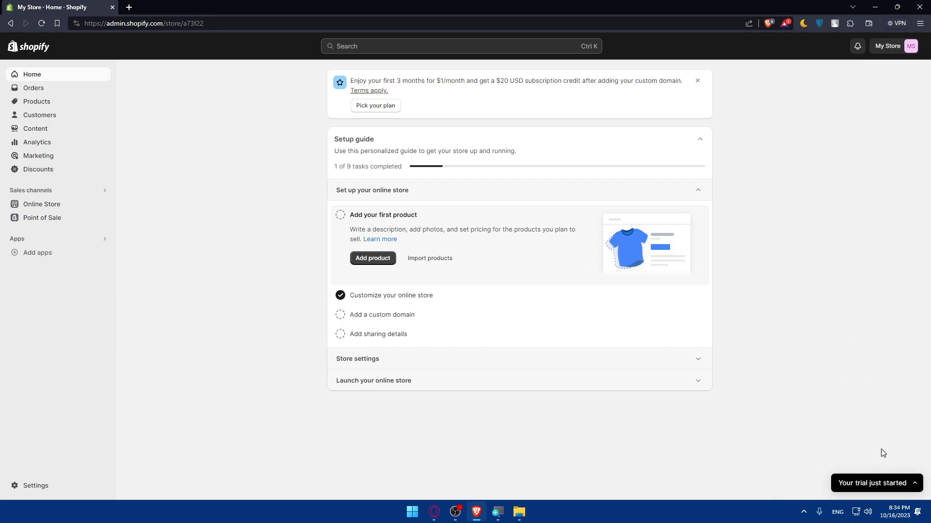
click(892, 484)
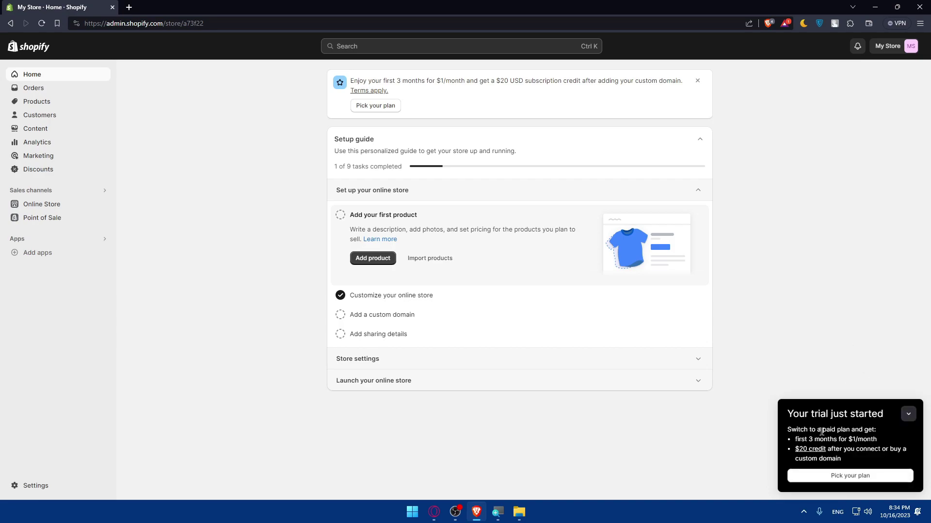
drag(794, 440, 884, 439)
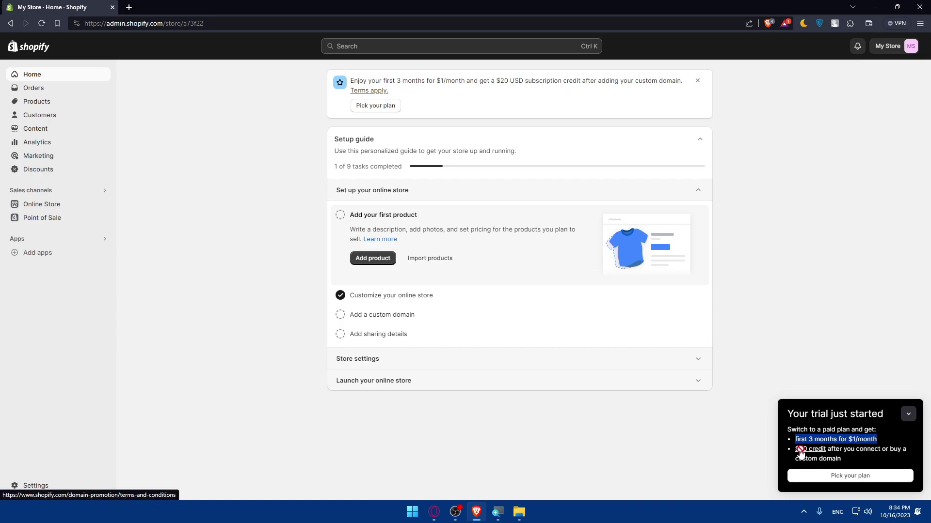
click(846, 372)
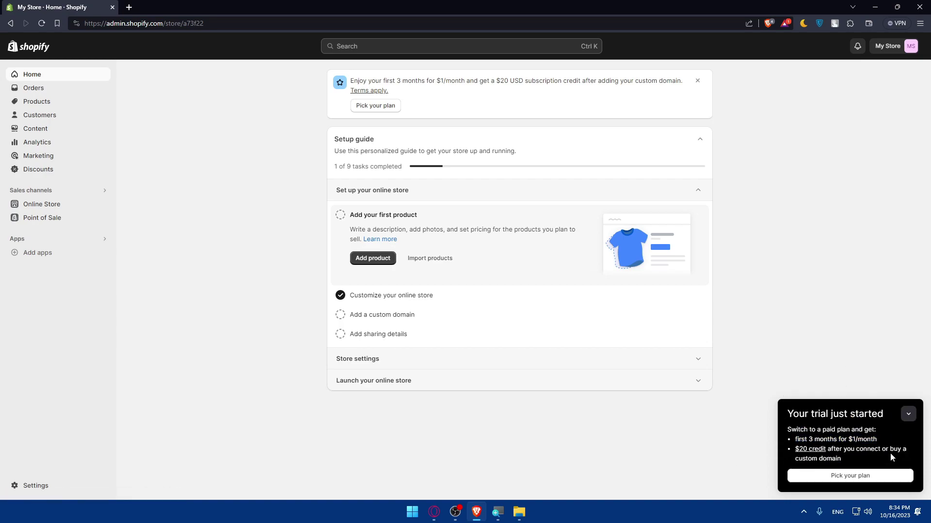
click(885, 411)
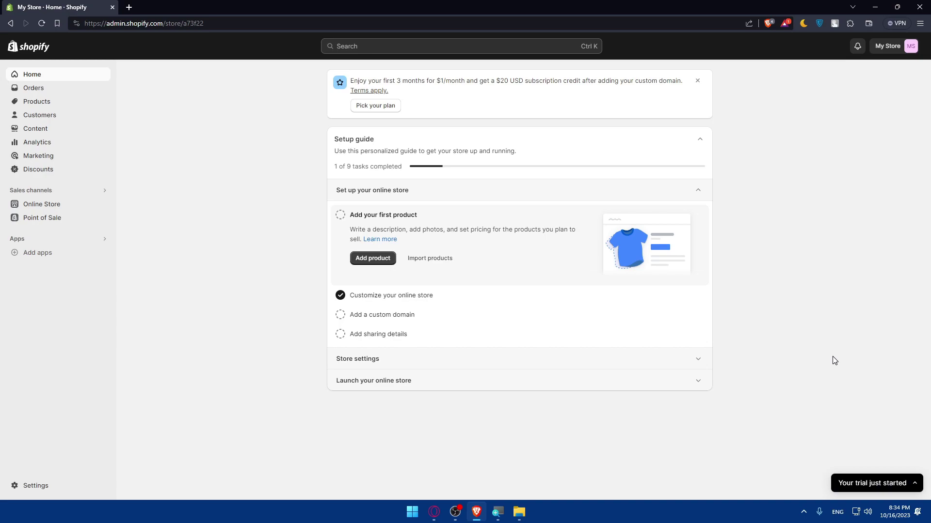
click(698, 81)
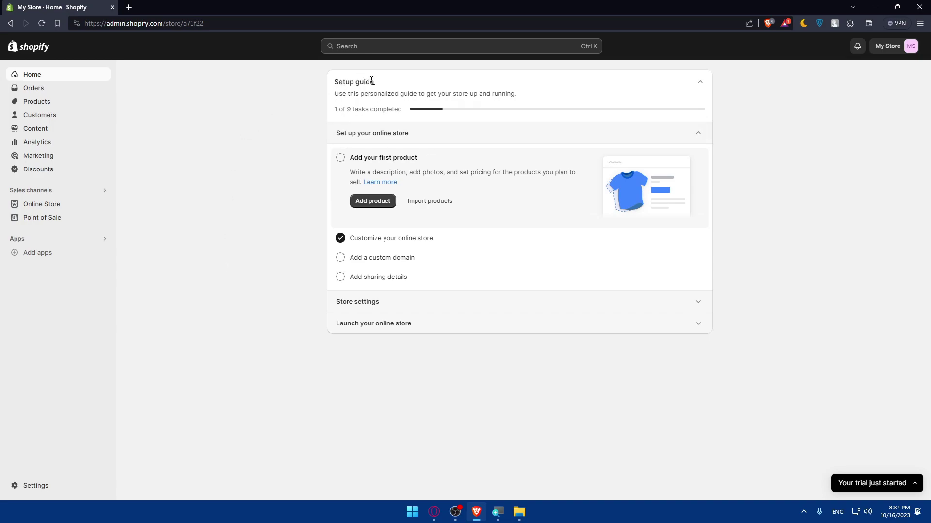
Expand the Setup guide's Launch your online store tasks, showing Pick a plan and Remove your store password.
drag(378, 86, 336, 79)
click(305, 101)
click(413, 135)
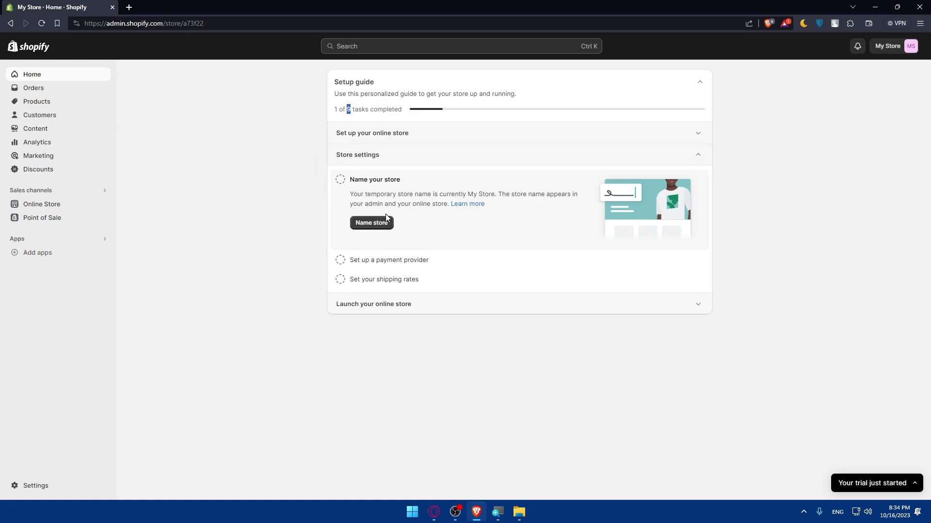
click(389, 156)
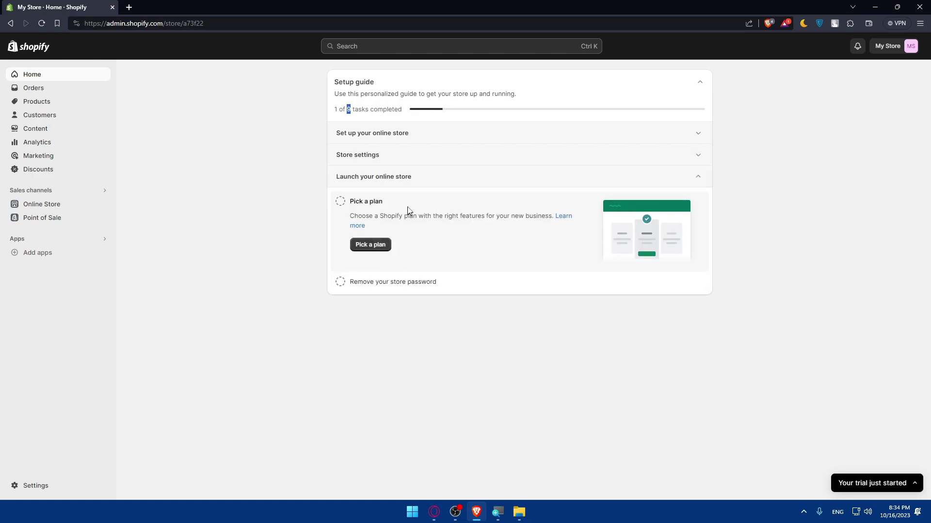
click(406, 183)
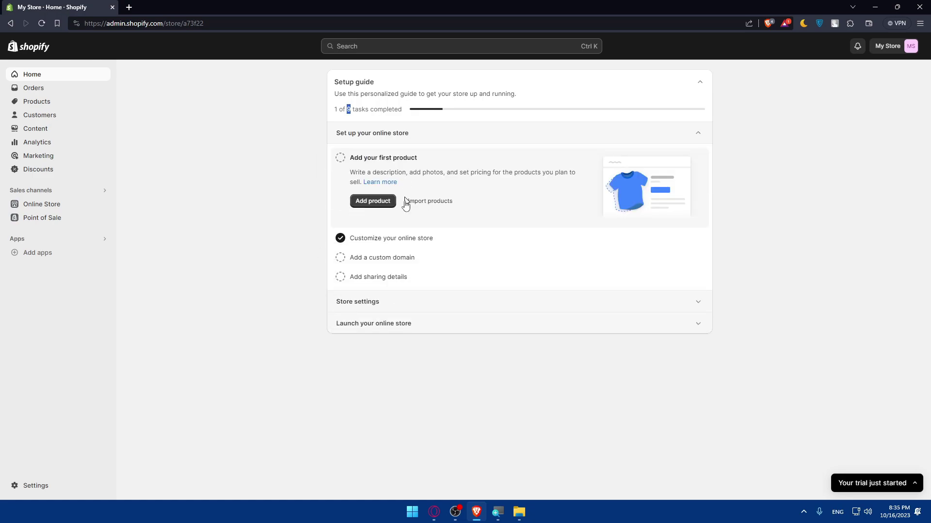
click(385, 321)
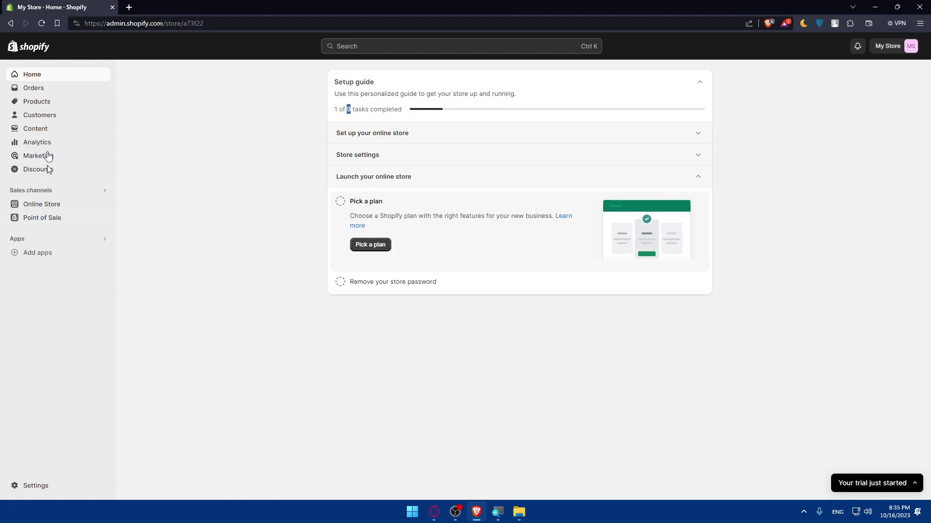
Open Online Store > Themes, with Dawn as the current theme and Crave in the library.
click(45, 208)
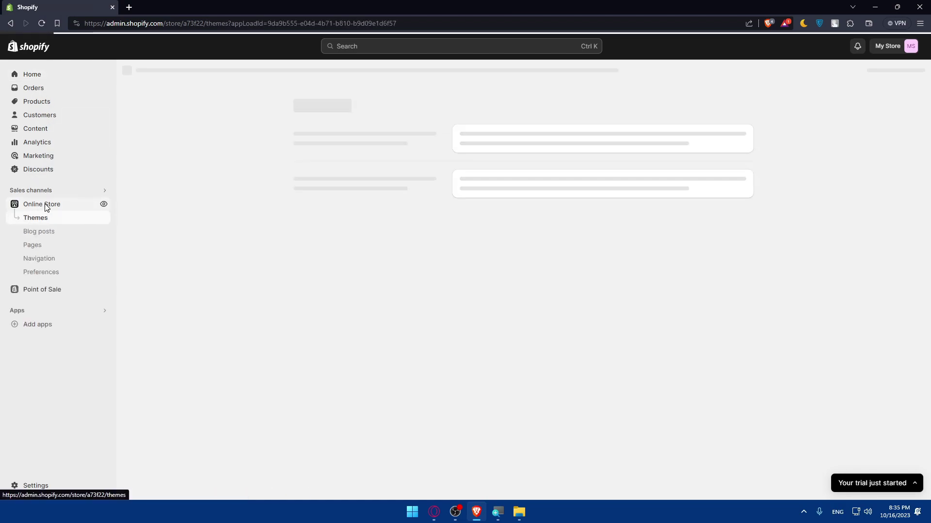
click(49, 231)
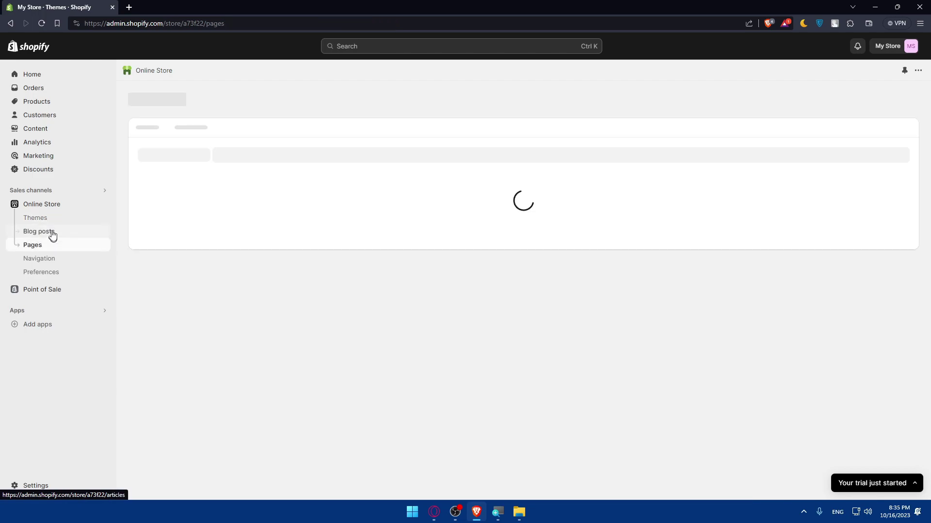
click(48, 220)
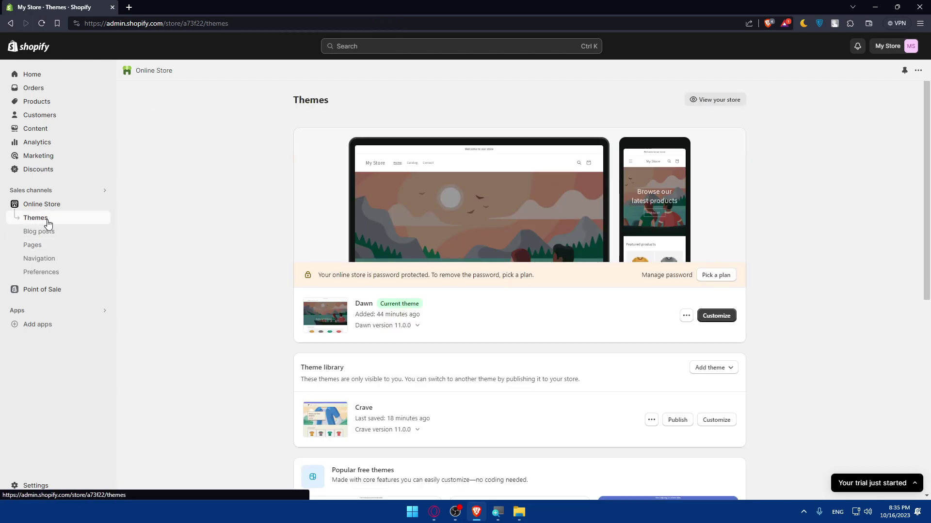
scroll(545, 271, down, 2)
scroll(542, 275, up, 2)
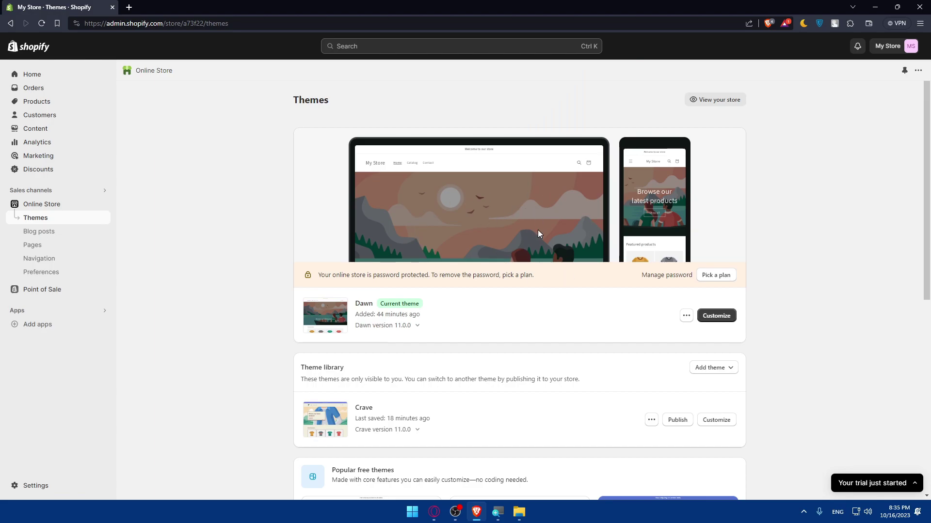
scroll(538, 233, down, 4)
scroll(542, 242, up, 4)
scroll(535, 243, down, 2)
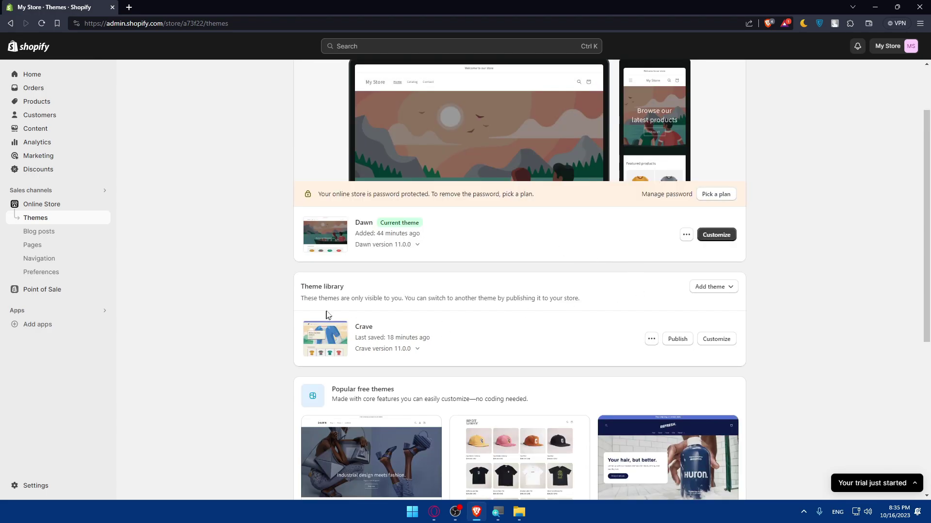
Open the Add theme dropdown in the Theme library section.
triple_click(341, 287)
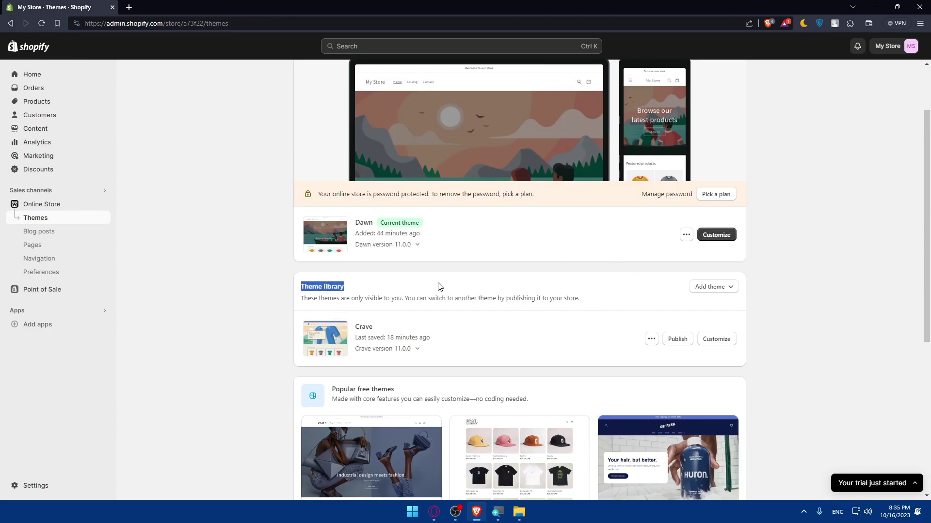
click(734, 292)
click(651, 284)
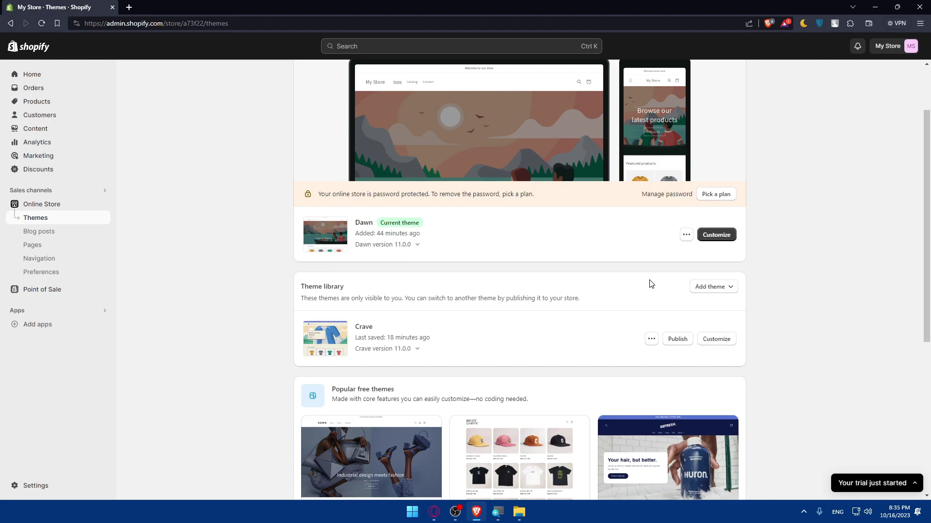
click(718, 288)
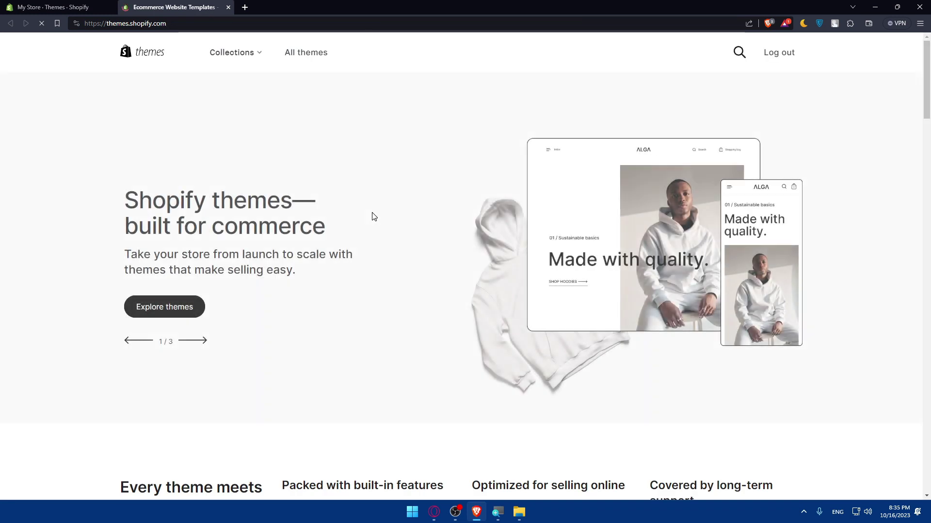
Scroll the Theme Store grid down to Craft (Free), Brava ($300 USD) and Woodstock ($270 USD).
scroll(375, 217, down, 10)
scroll(375, 217, down, 2)
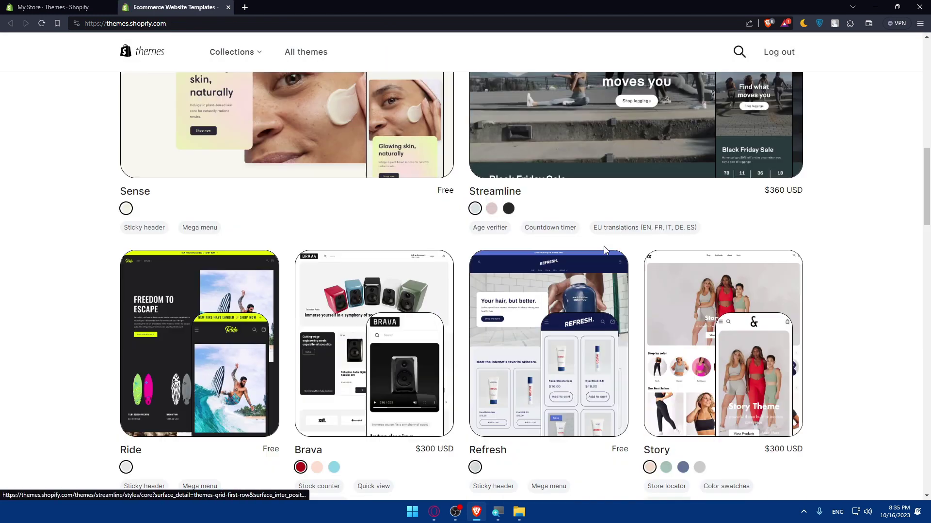
scroll(380, 326, down, 7)
scroll(380, 324, down, 3)
scroll(382, 320, up, 5)
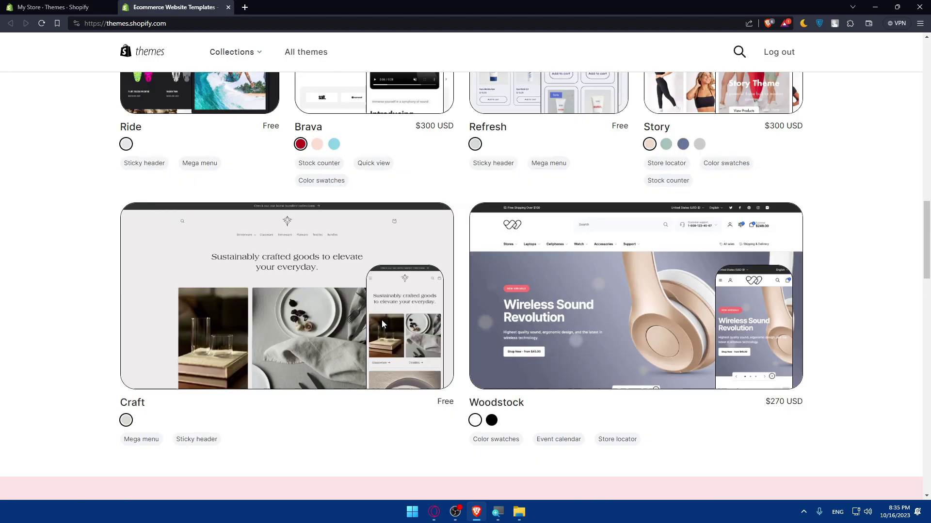
scroll(388, 340, down, 2)
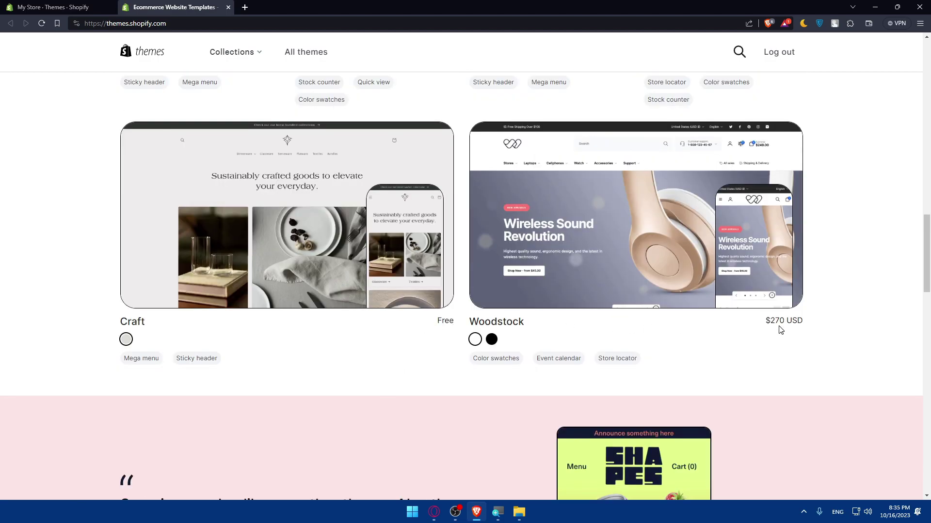
Close the Theme Store tab and open the draft Crave theme in the theme editor with Customize.
click(229, 7)
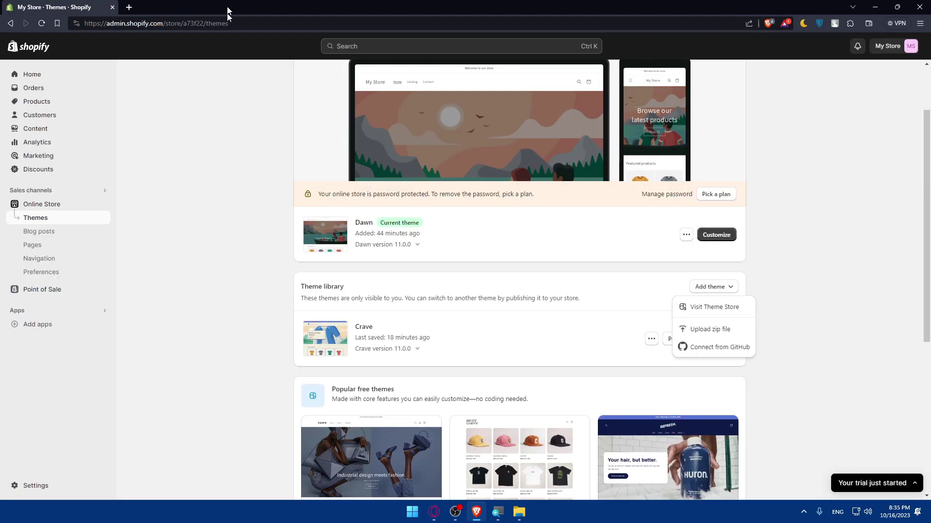
drag(370, 324, 257, 316)
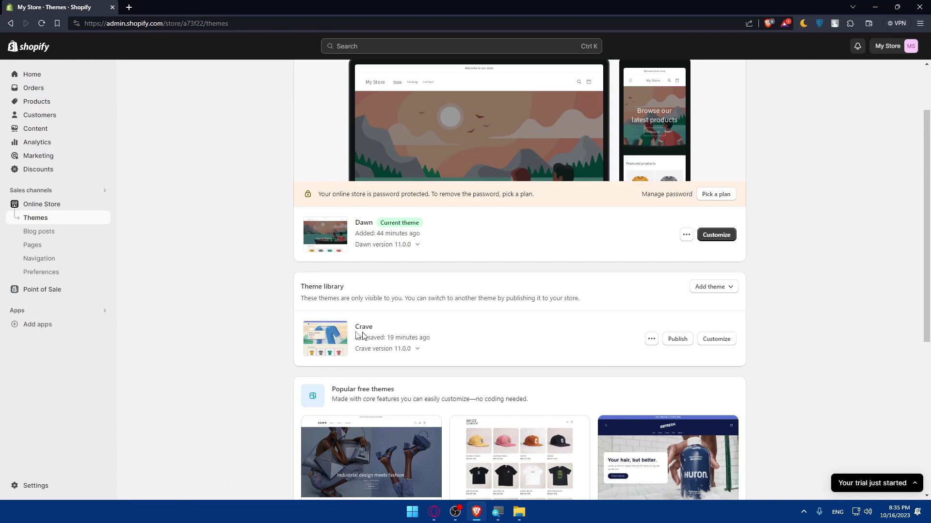
key(alt+Tab)
click(730, 343)
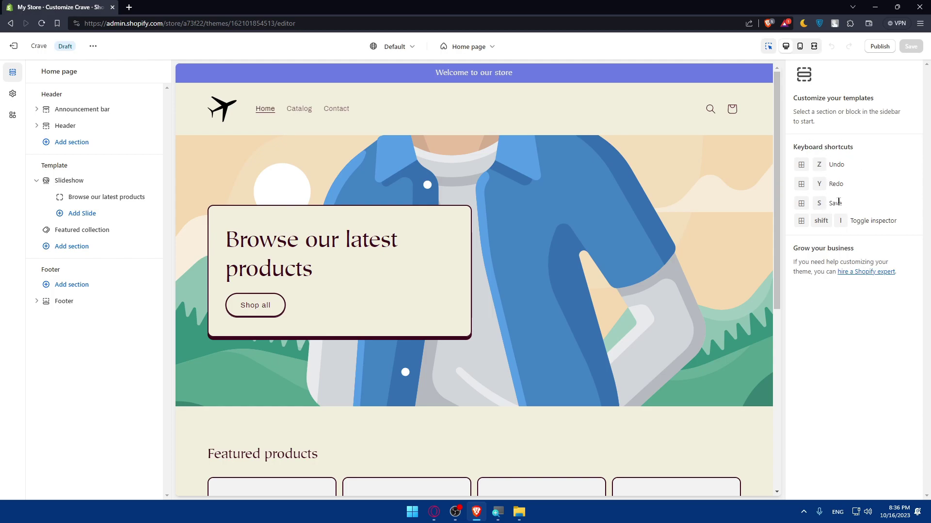
Open the Featured collection settings: heading 'Featured products', collection 'all', up to 8 products.
mouse_move(134, 230)
drag(151, 125, 129, 152)
scroll(319, 221, down, 5)
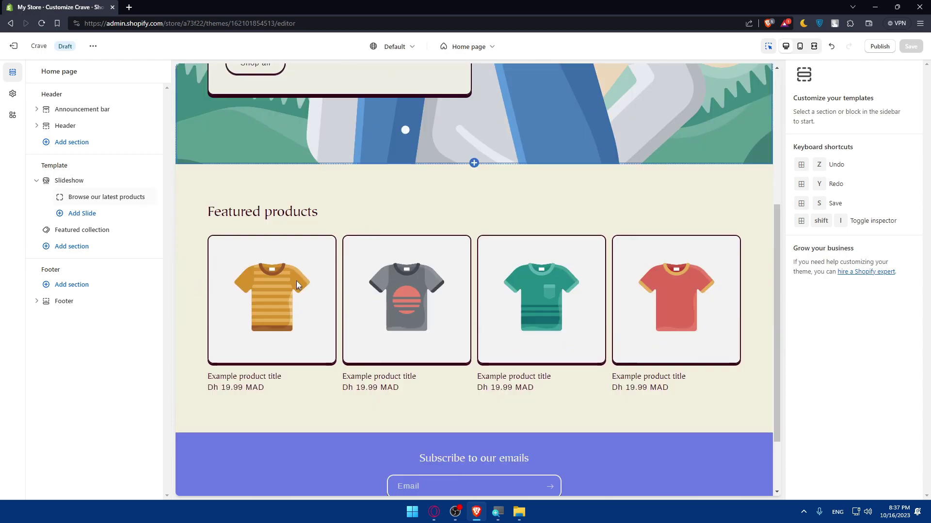
click(255, 264)
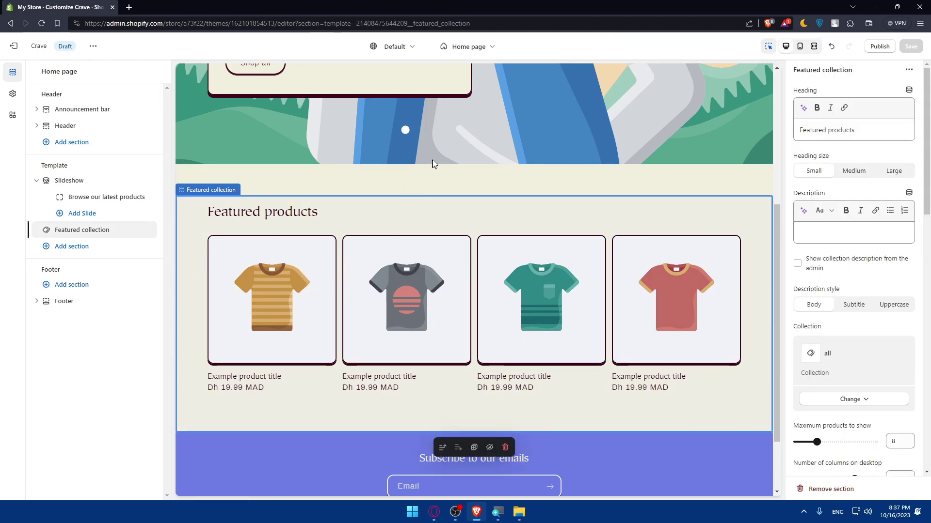
scroll(433, 164, down, 2)
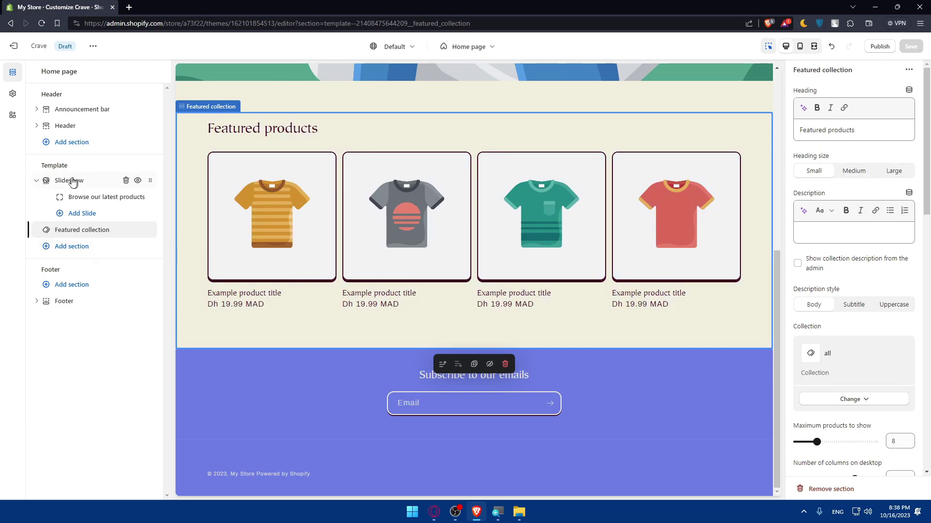
Open Theme settings and look through its groups, from Logo and Colors to Custom CSS and Theme style.
click(11, 95)
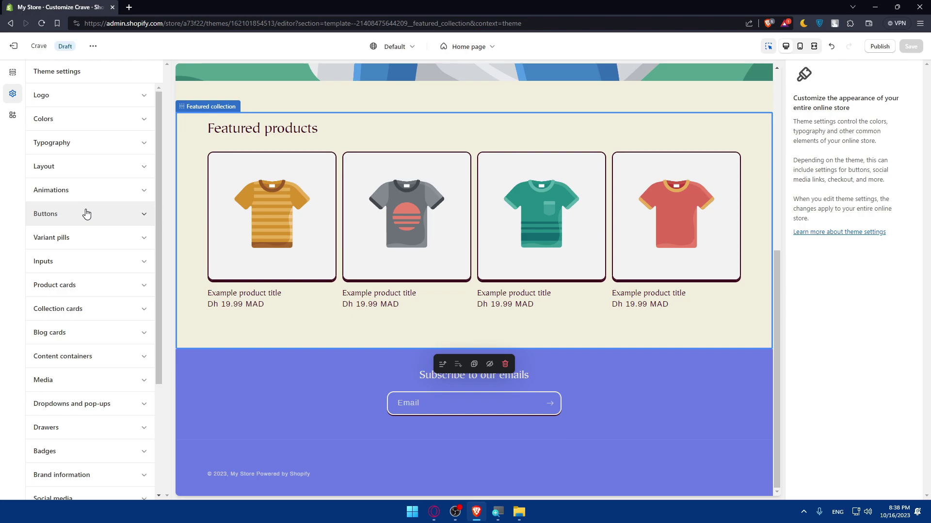
scroll(92, 277, down, 3)
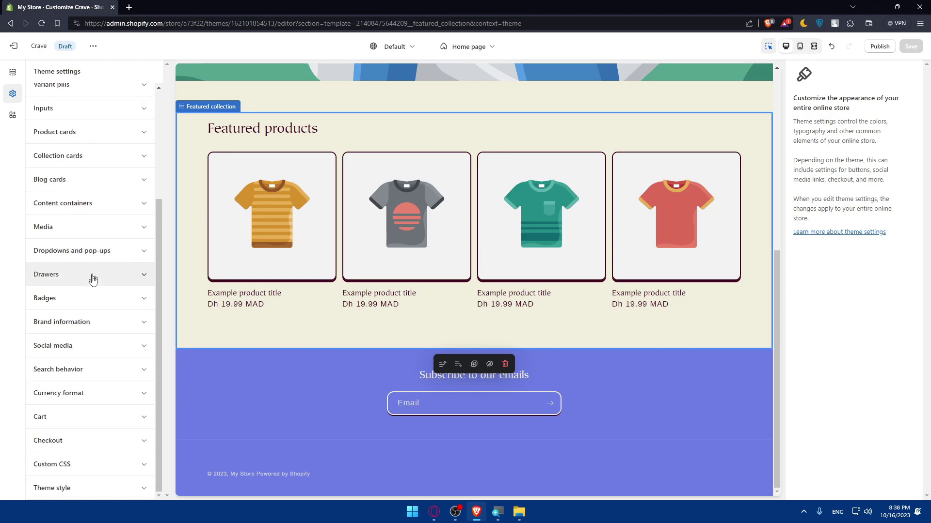
scroll(92, 145, up, 3)
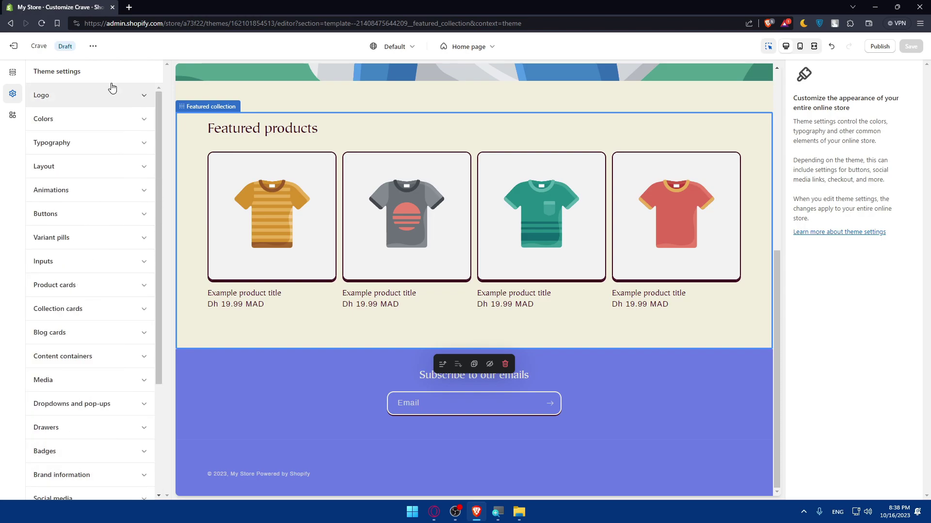
scroll(89, 357, down, 3)
scroll(103, 176, up, 3)
scroll(79, 174, down, 3)
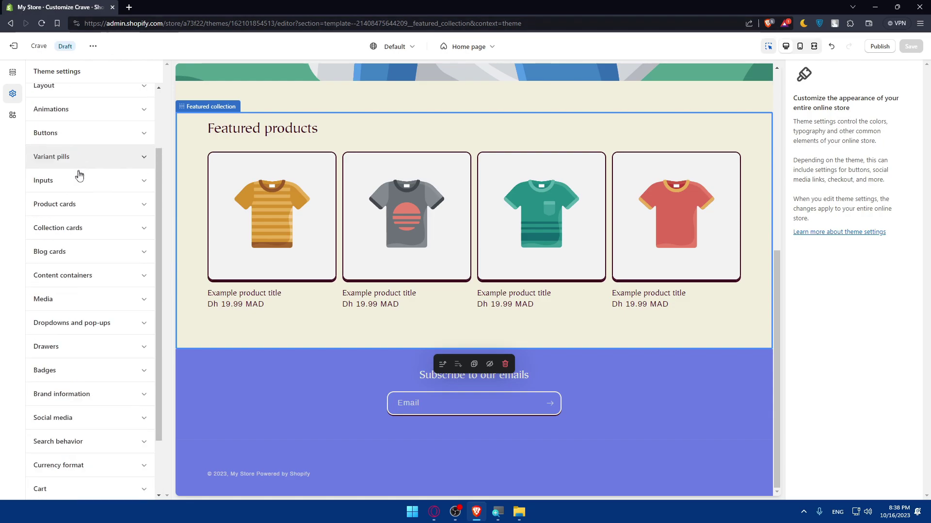
scroll(75, 223, up, 3)
scroll(73, 194, down, 3)
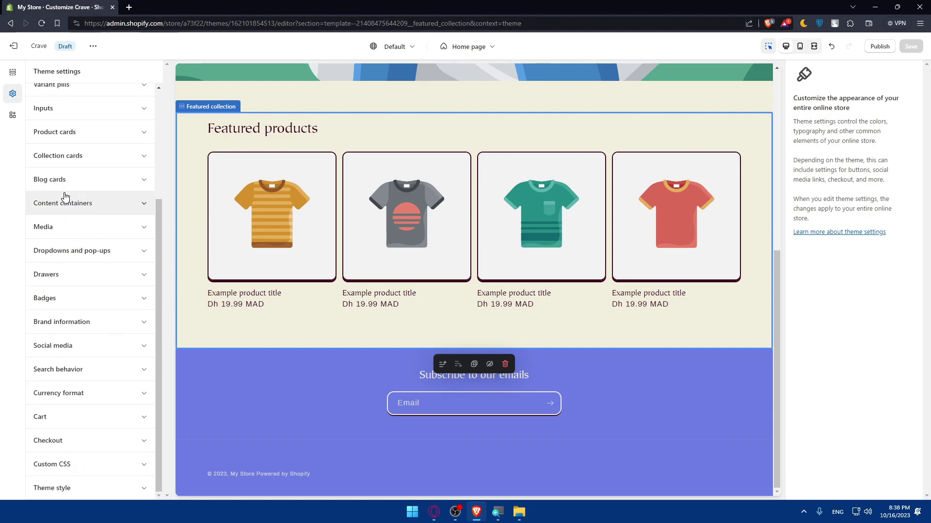
scroll(71, 174, up, 3)
scroll(71, 166, down, 3)
scroll(86, 204, up, 3)
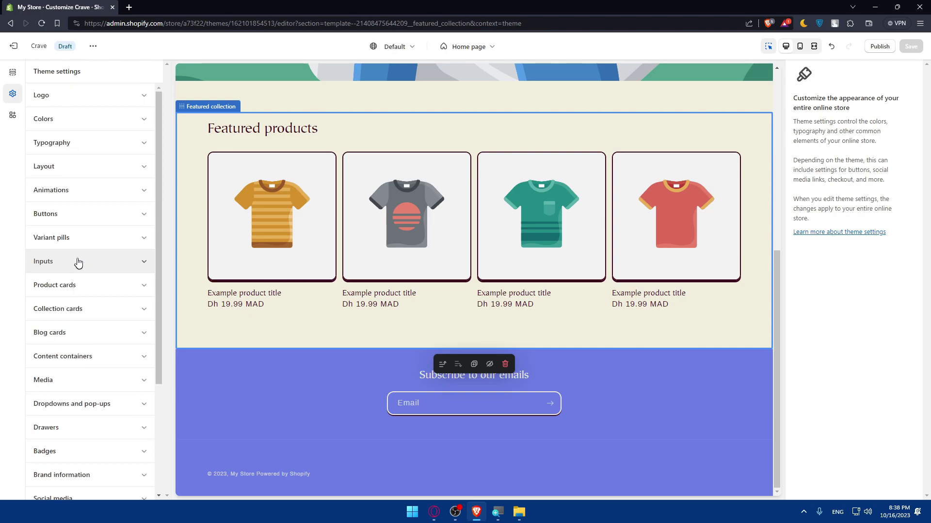
scroll(83, 266, down, 3)
scroll(91, 146, up, 3)
scroll(88, 208, down, 3)
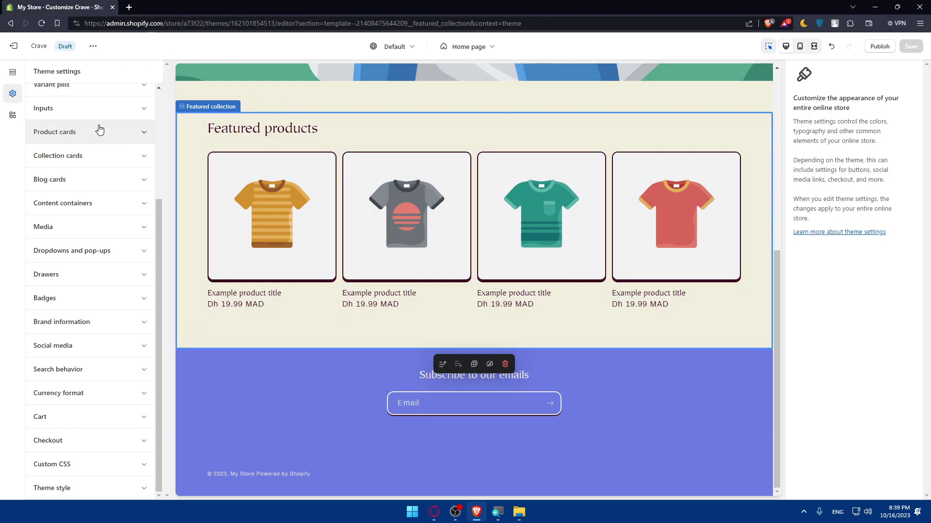
scroll(94, 252, up, 3)
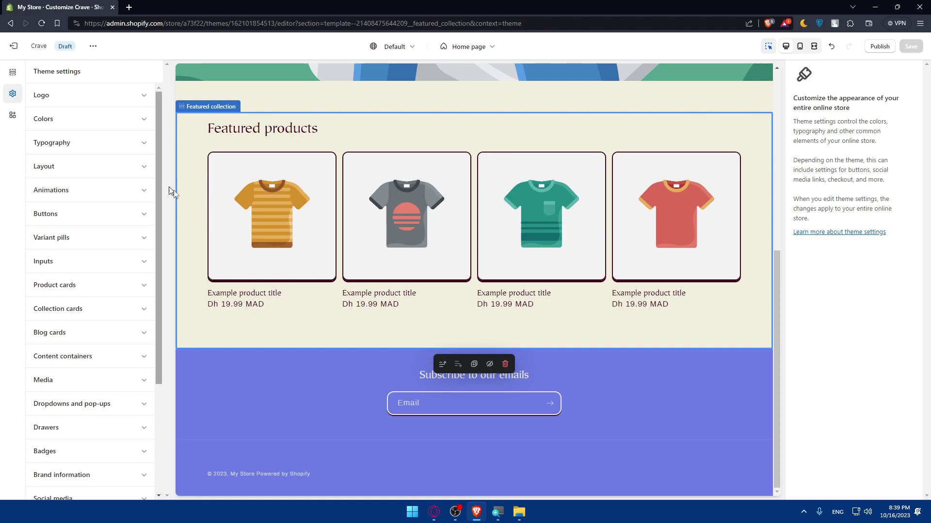
scroll(99, 259, down, 2)
scroll(99, 310, up, 2)
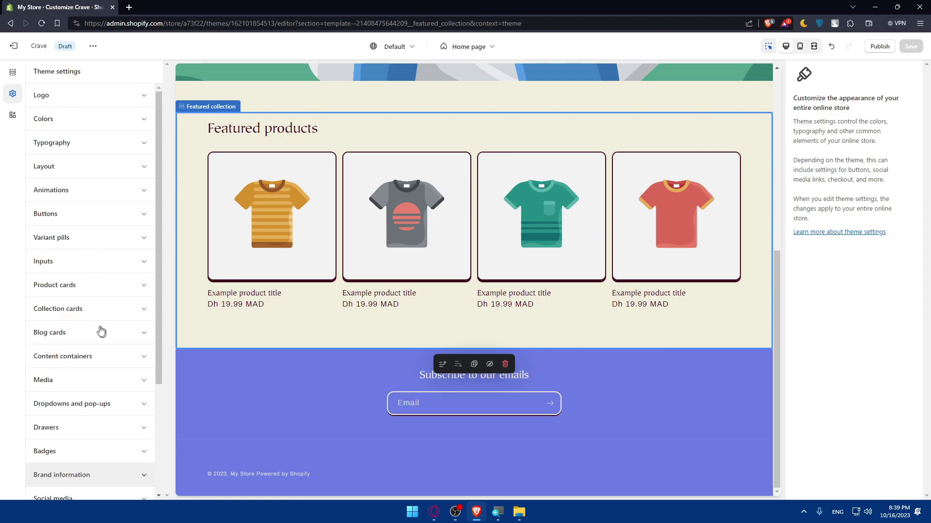
Show the Crave theme's App embeds panel.
click(13, 115)
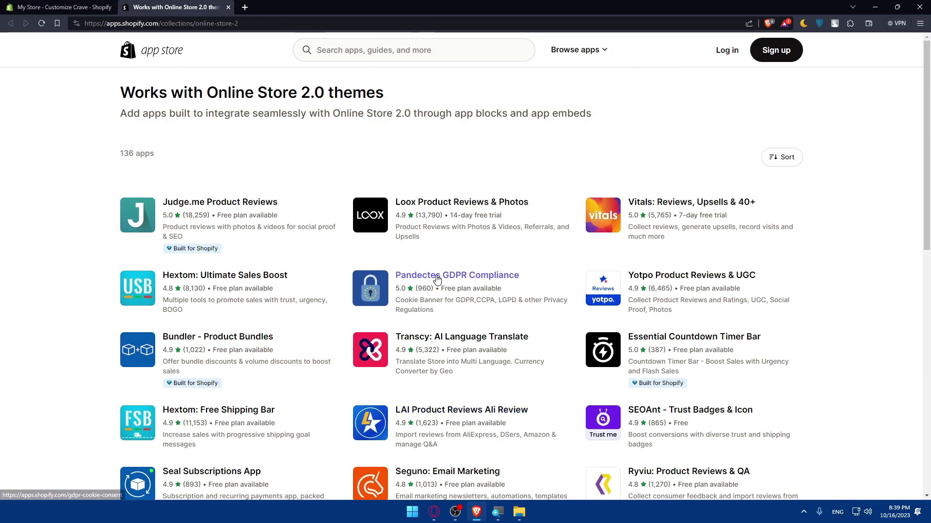
scroll(438, 279, down, 8)
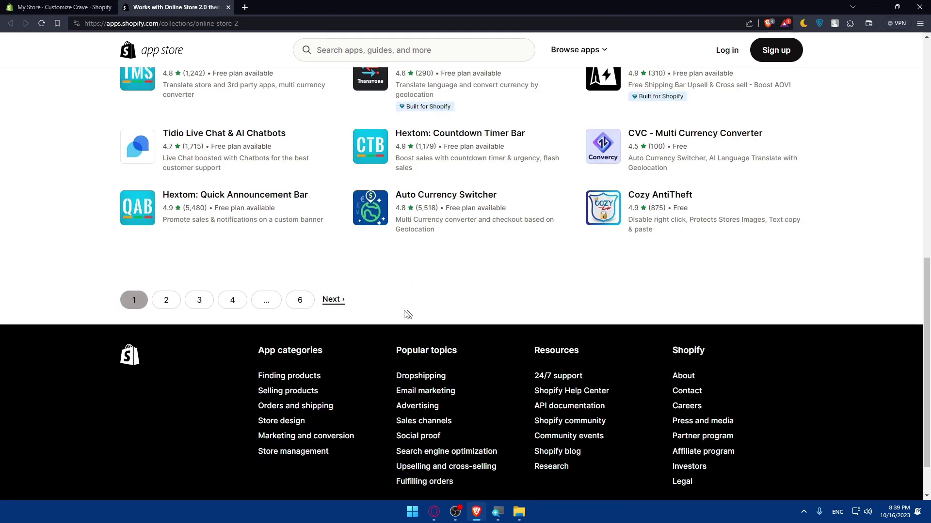
scroll(407, 316, up, 2)
scroll(286, 388, up, 8)
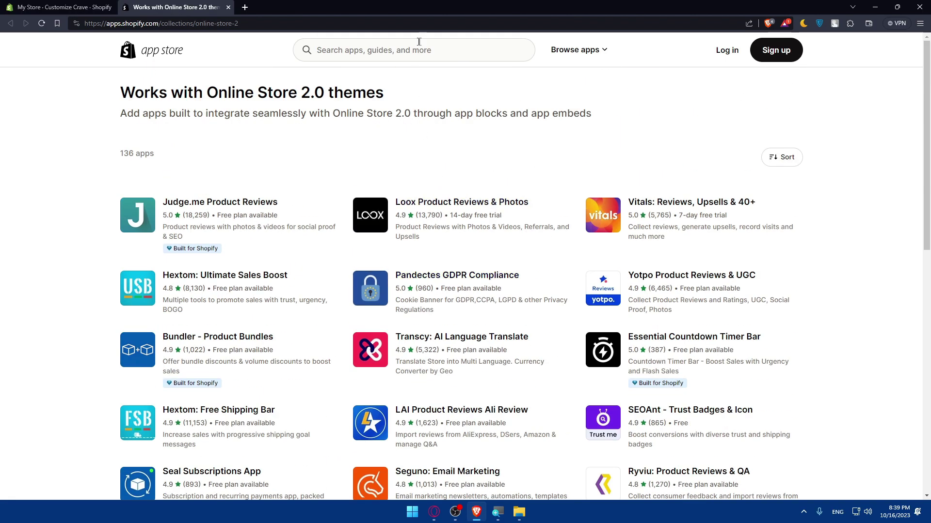
Search the App Store for 'instagram', listing 444 matching apps.
click(385, 51)
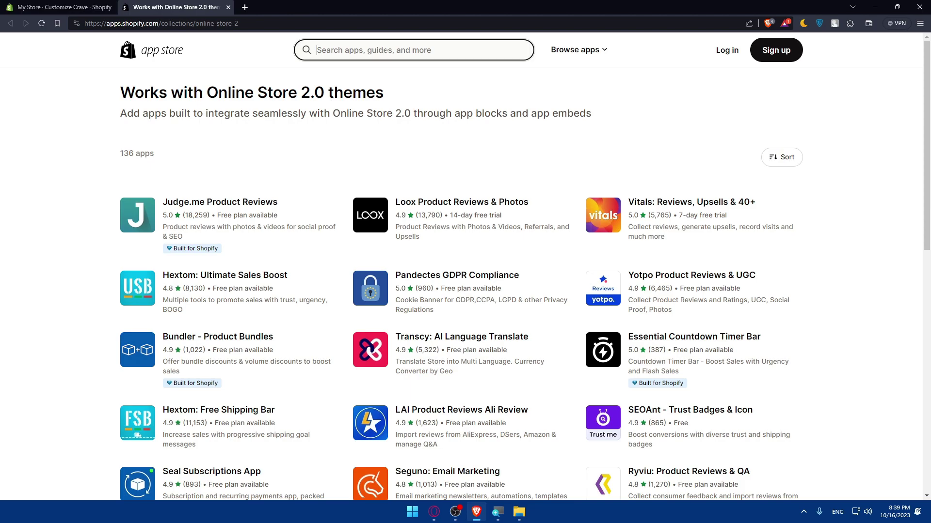
text(insta)
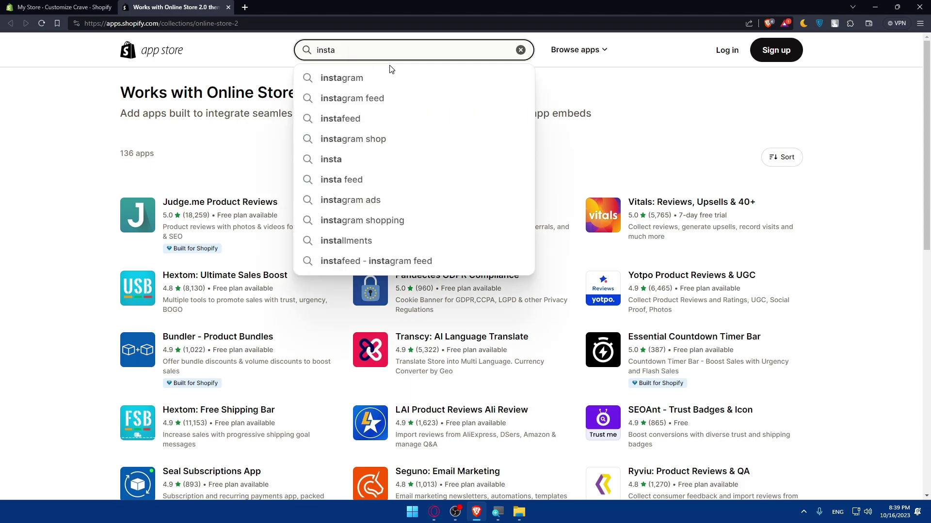
click(376, 79)
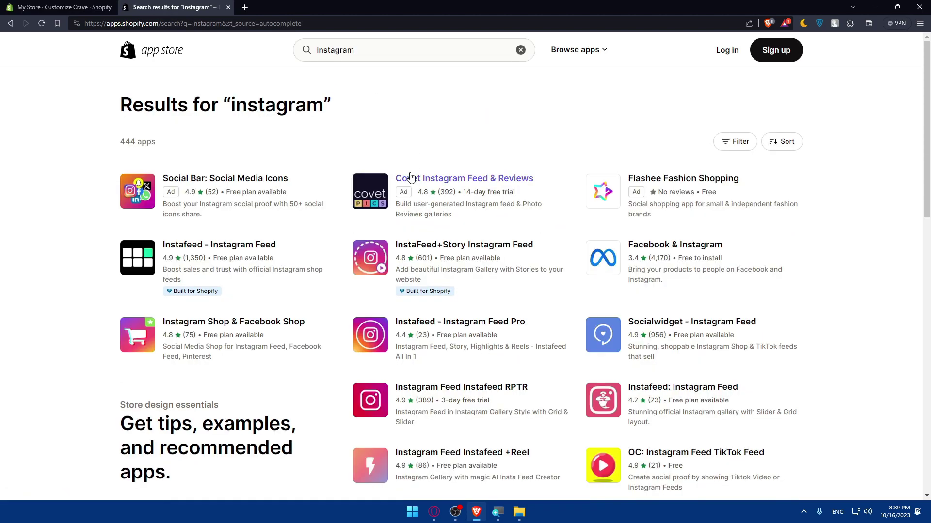
scroll(270, 208, down, 3)
scroll(342, 214, up, 3)
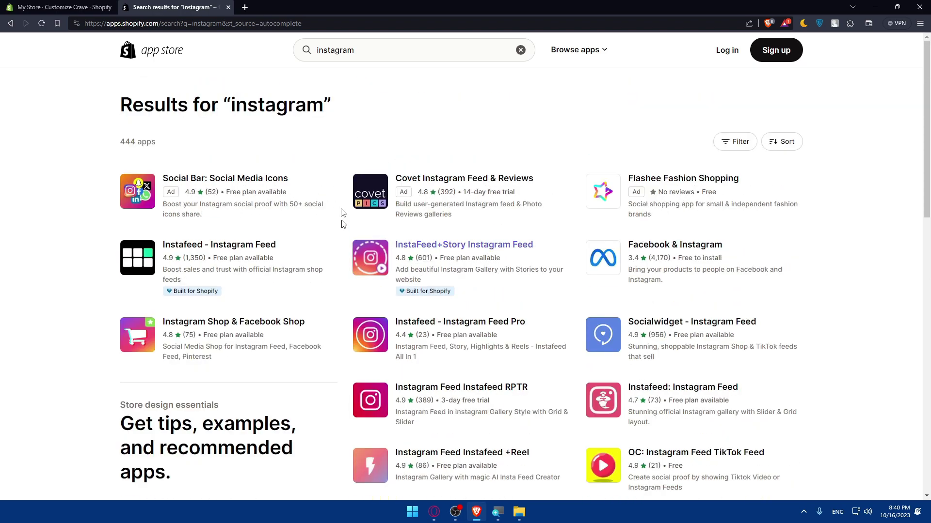
Close the App Store tab and return to the editor's empty App embeds panel.
click(227, 7)
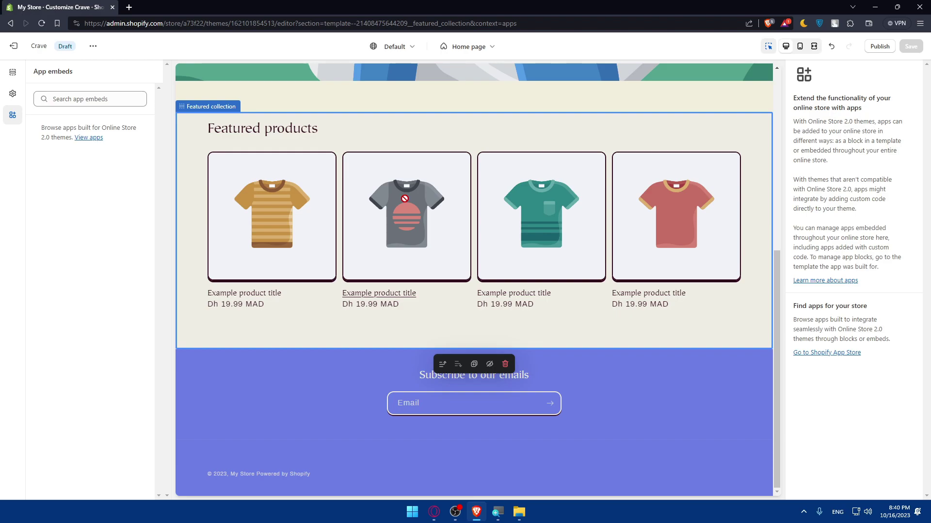
scroll(543, 206, up, 2)
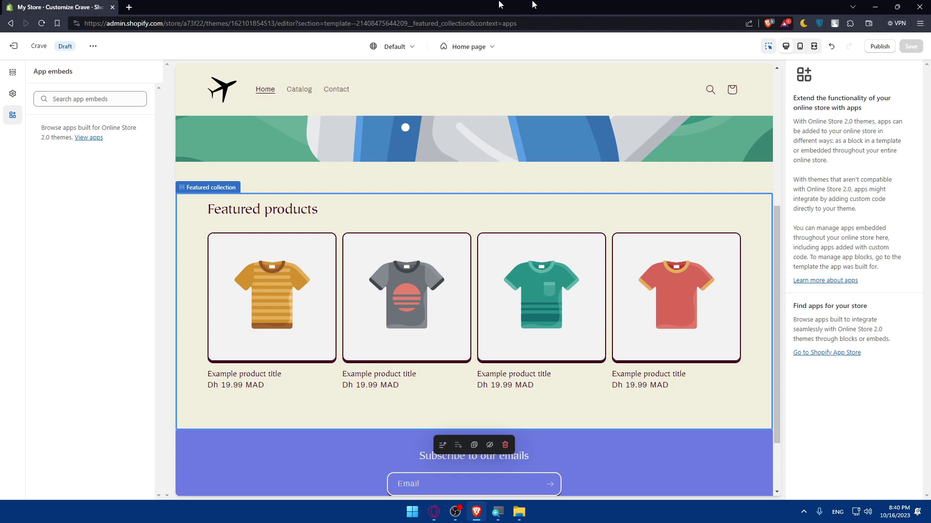
click(872, 47)
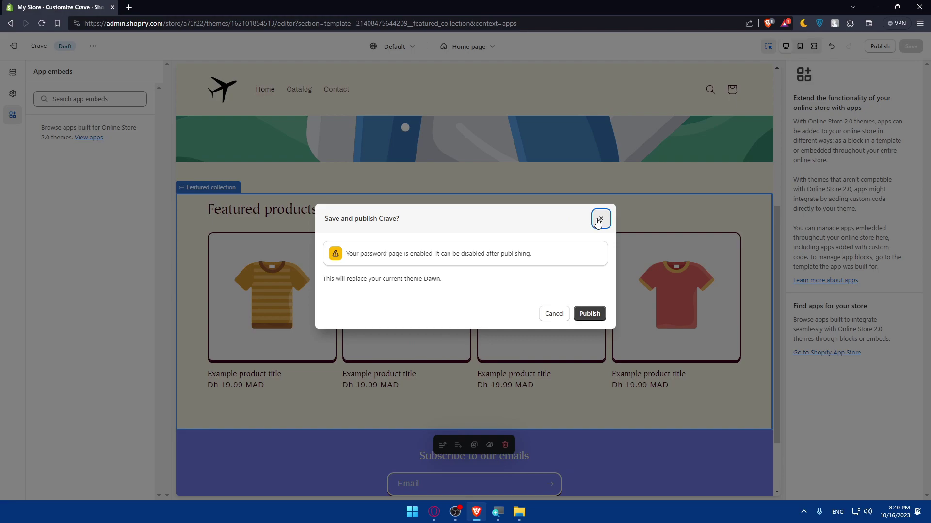
drag(536, 252, 340, 262)
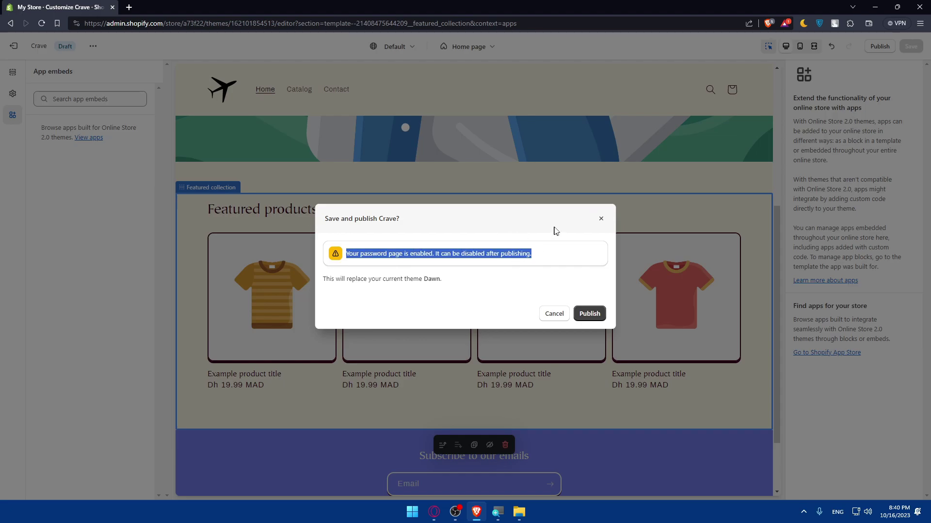
click(601, 219)
click(875, 47)
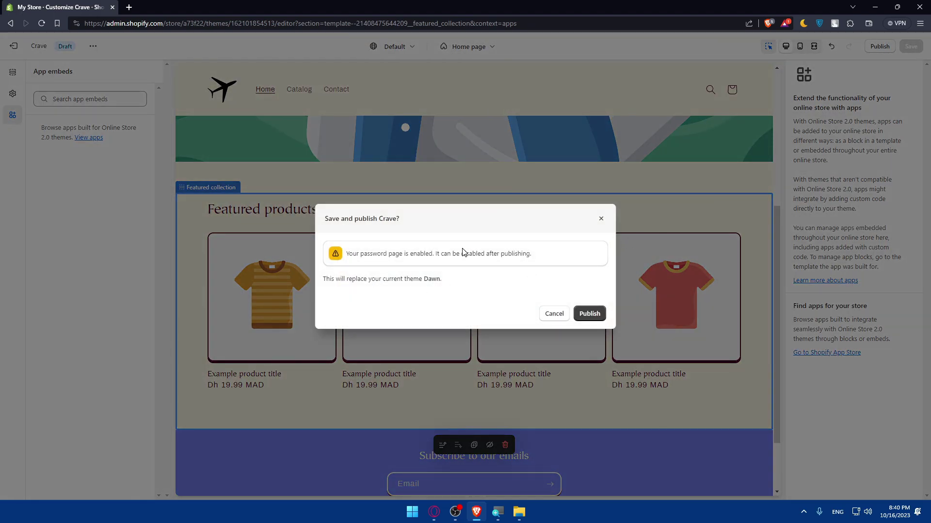
click(601, 219)
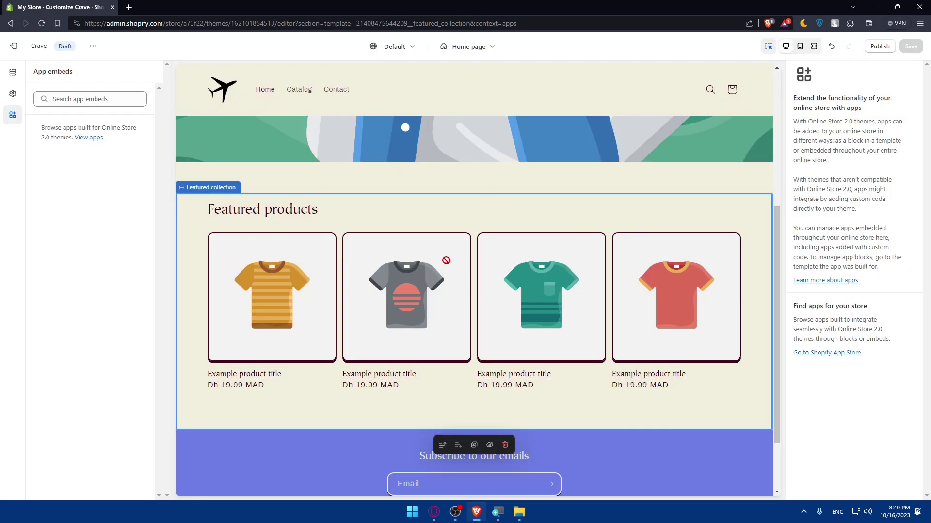